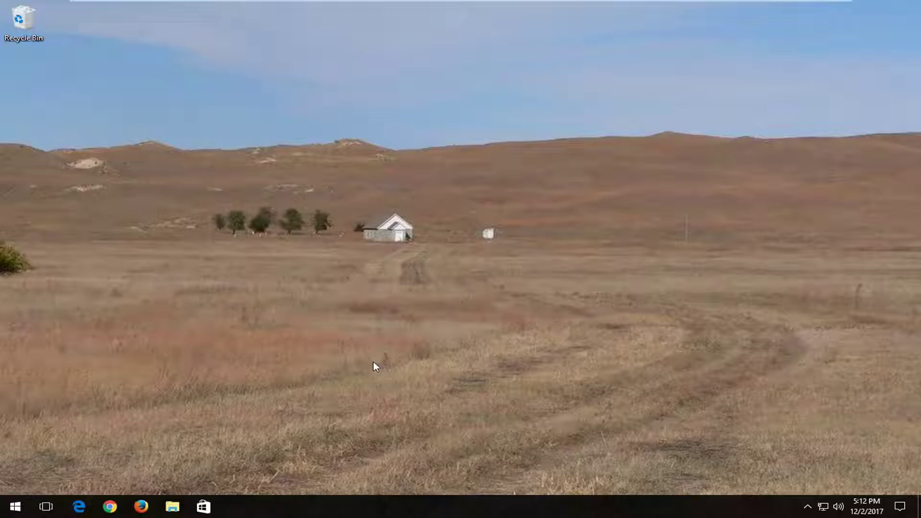
- Search Start for 'services', launch the Services app, and select the Superfetch service
click(17, 507)
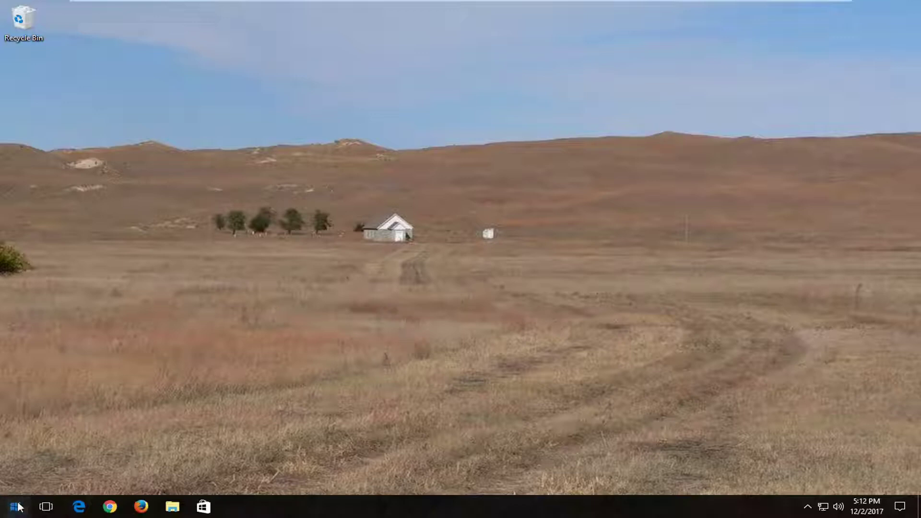
click(18, 507)
text(services)
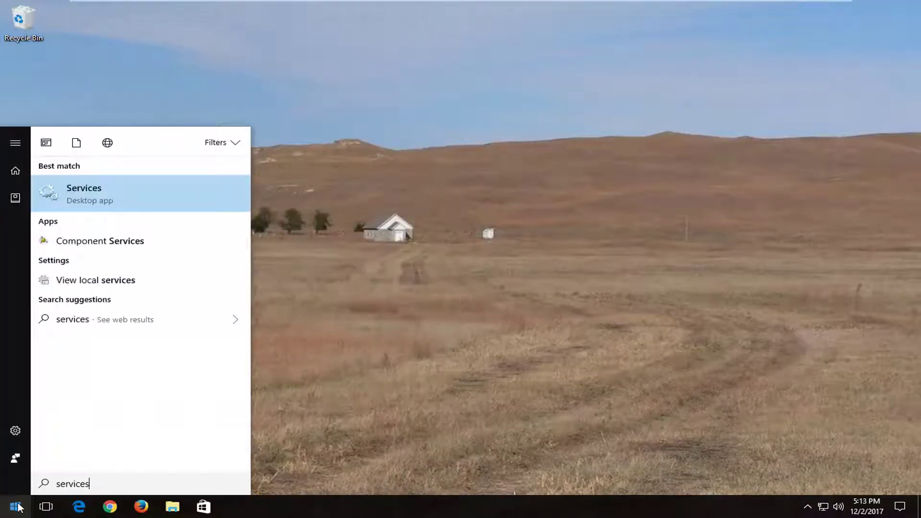
click(87, 204)
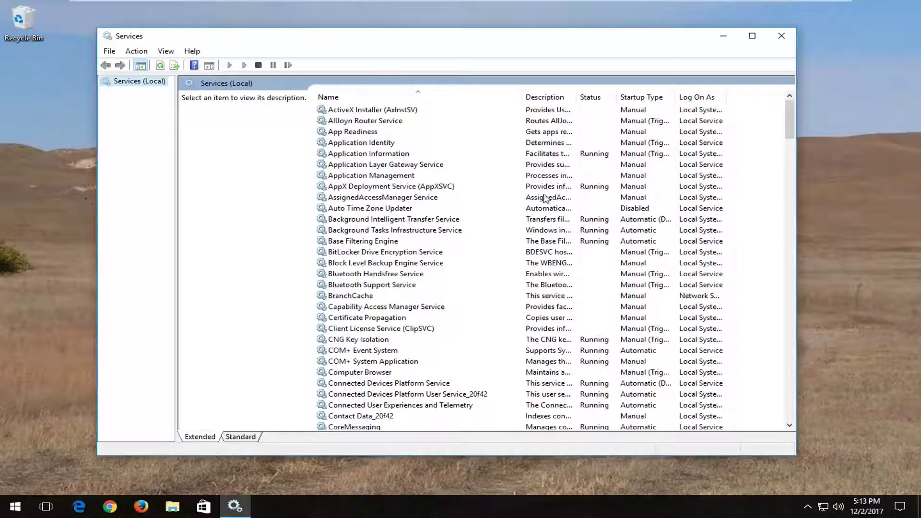
drag(793, 108, 790, 309)
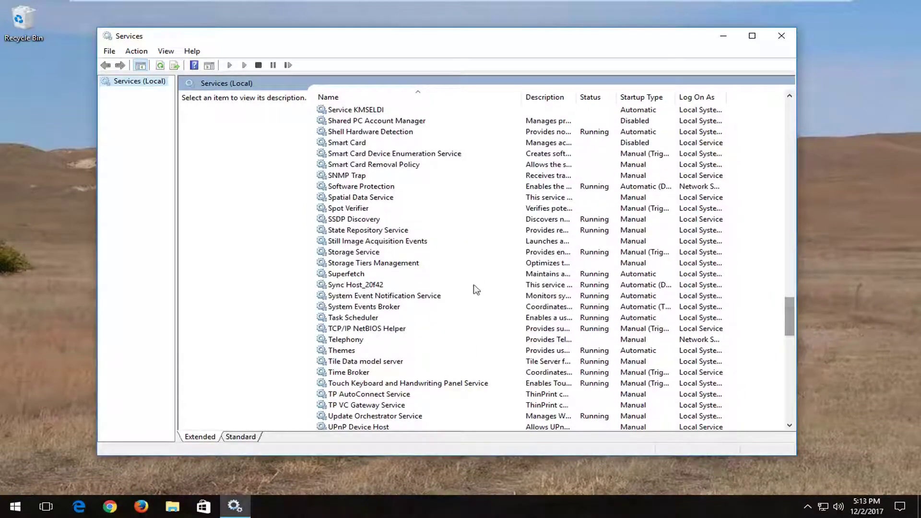
click(346, 274)
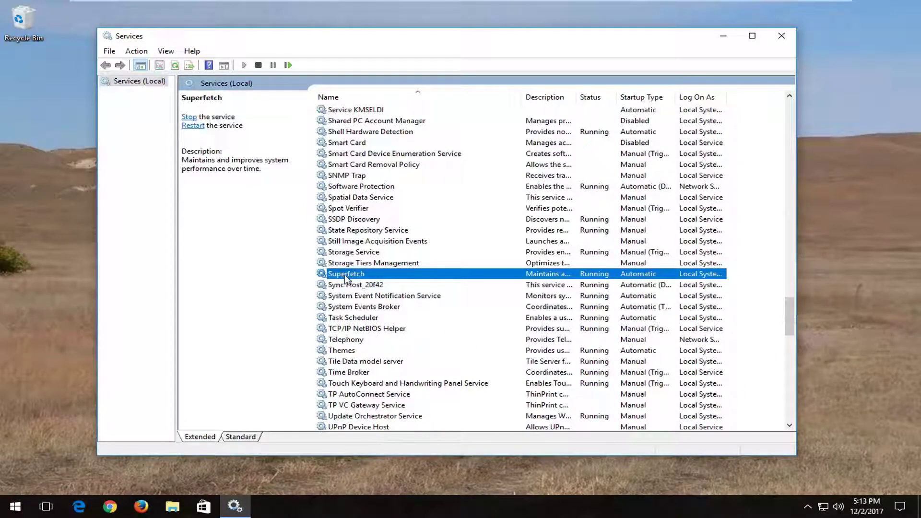
- Change Superfetch's startup type to Disabled in its properties, apply it, and close Services
right_click(346, 278)
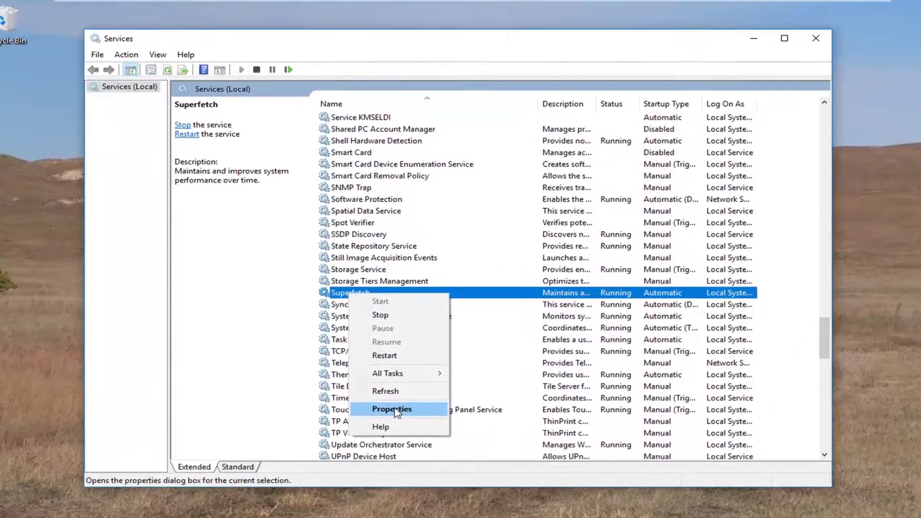
click(392, 409)
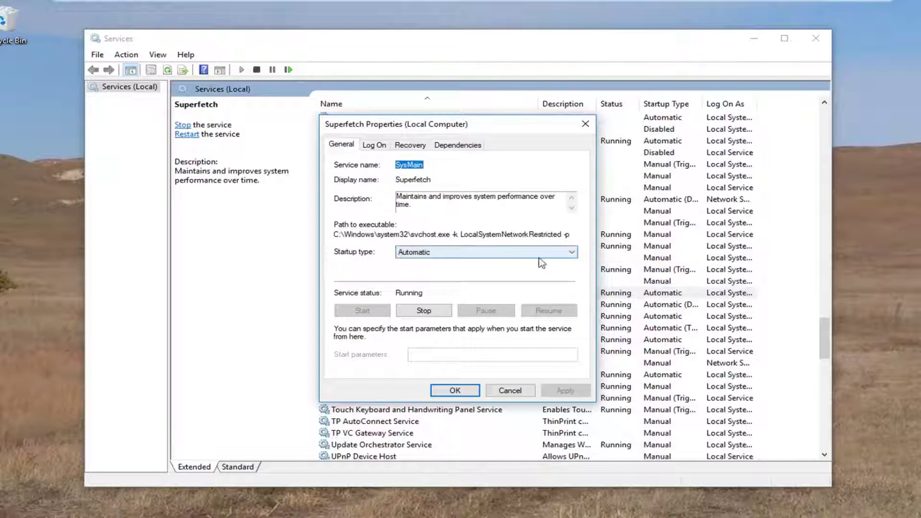
click(444, 254)
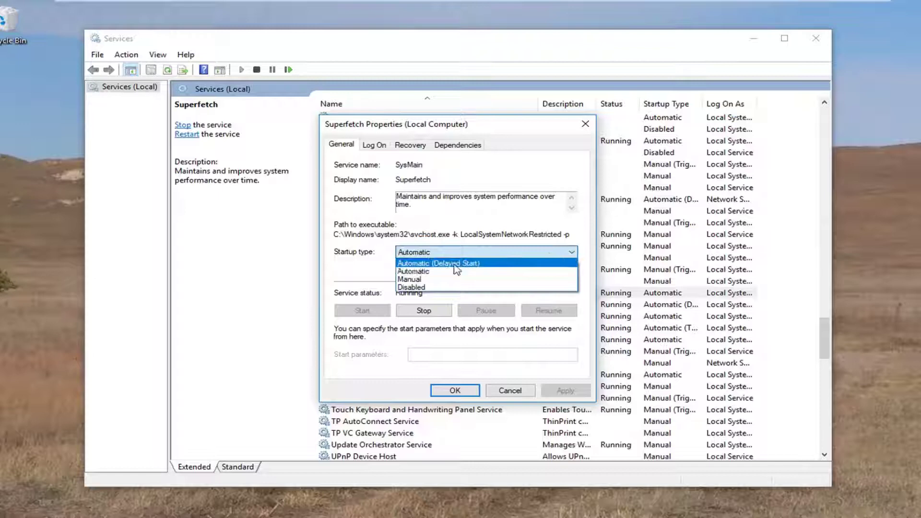
click(411, 287)
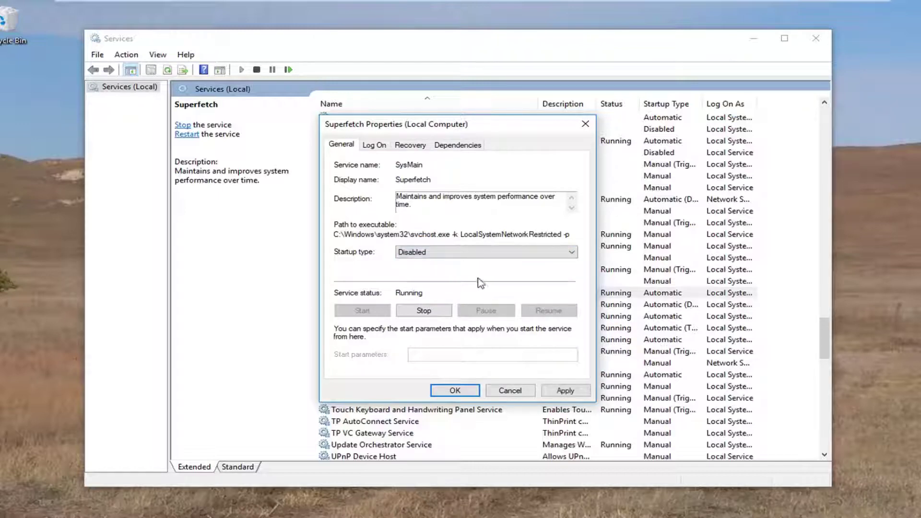
click(568, 391)
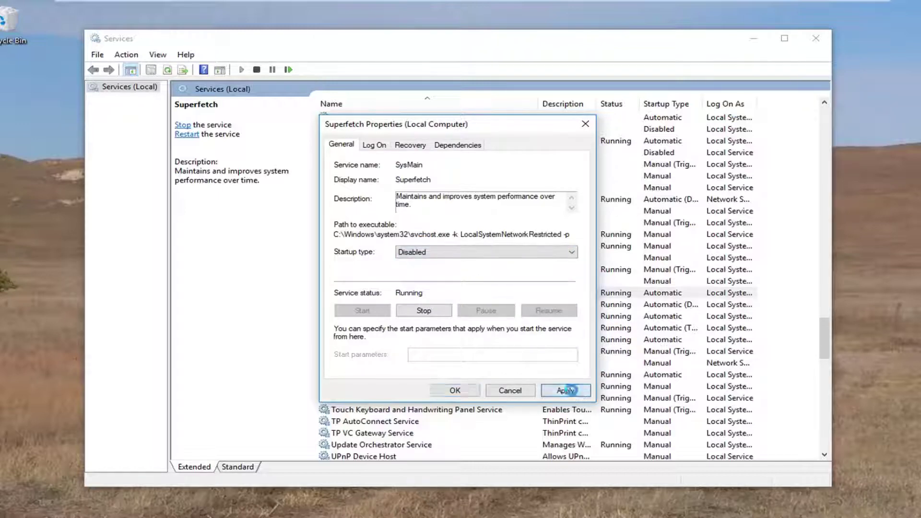
click(455, 390)
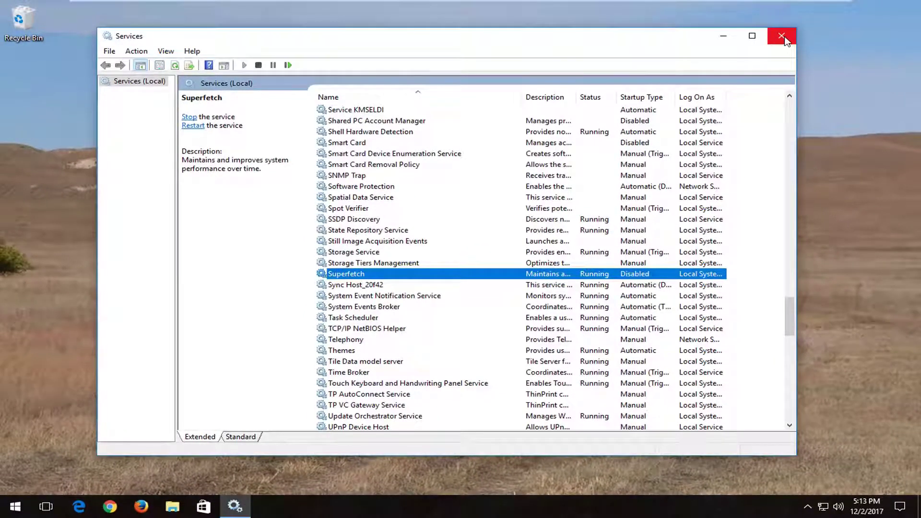
click(782, 36)
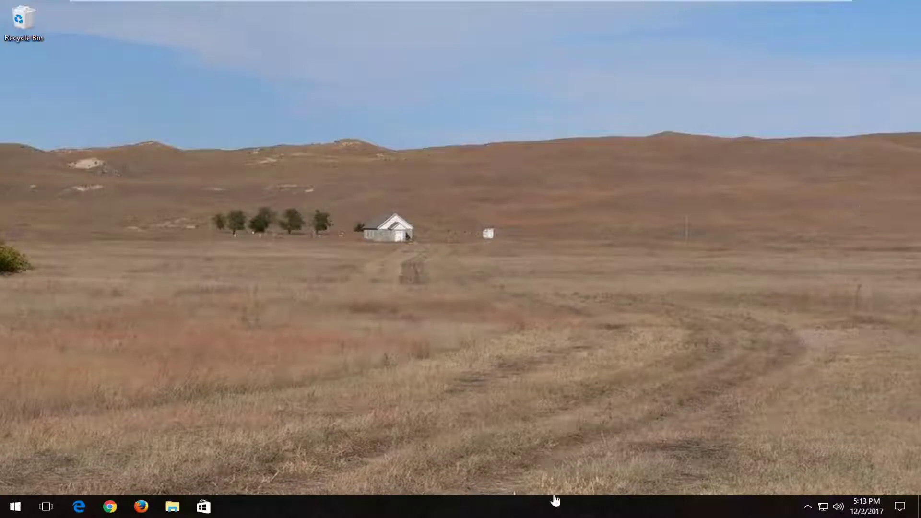
- Launch Task Manager from the taskbar, centre the window, and expand it to More details
right_click(524, 507)
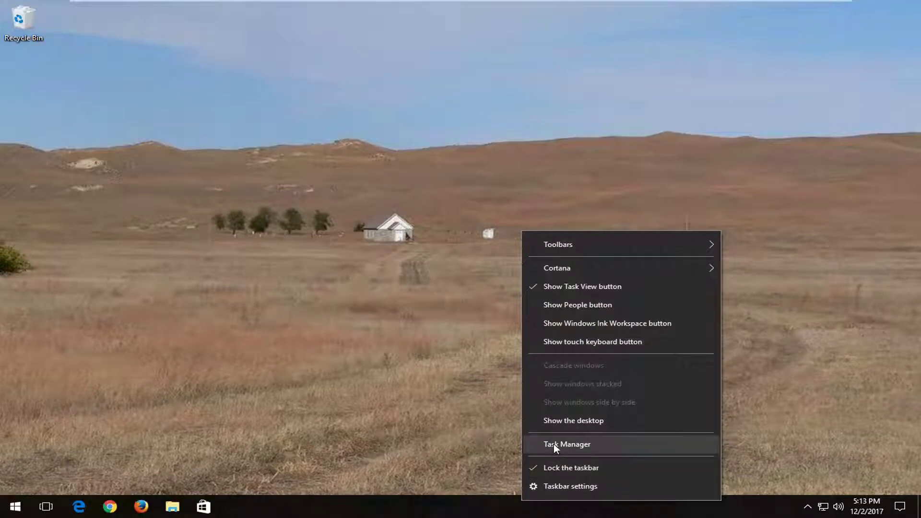
click(556, 448)
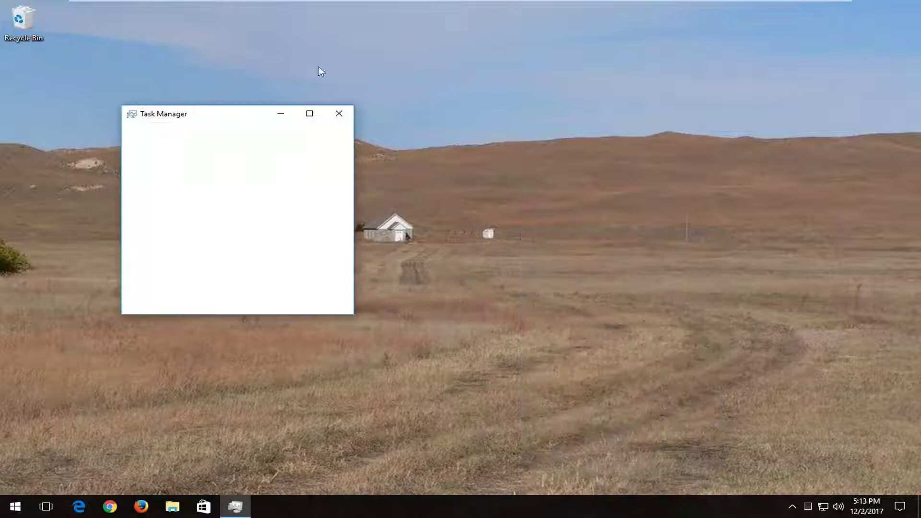
drag(236, 121, 442, 98)
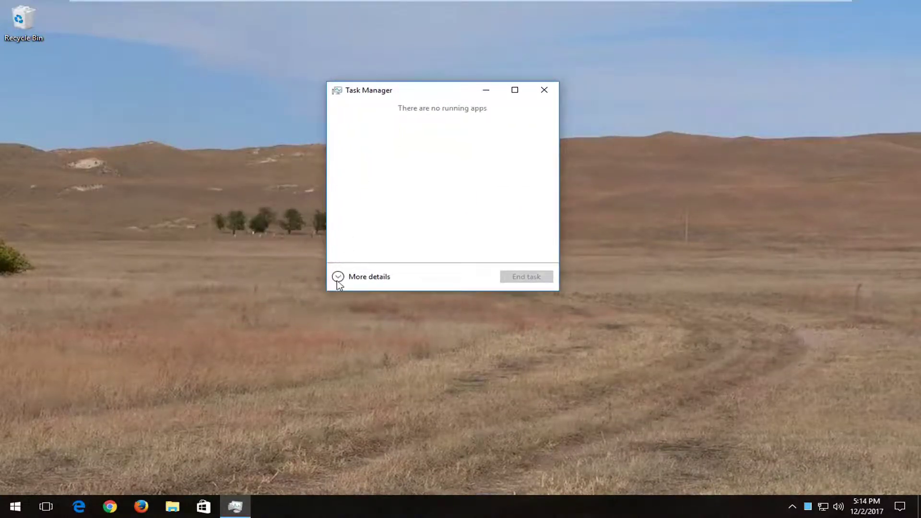
click(338, 283)
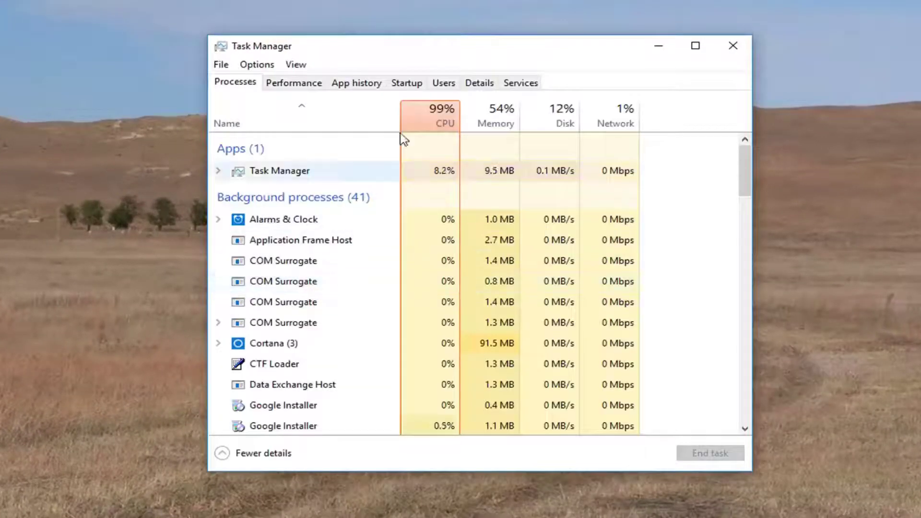
- Disable VMware Tools Core Service on the Startup tab, then close Task Manager
click(413, 84)
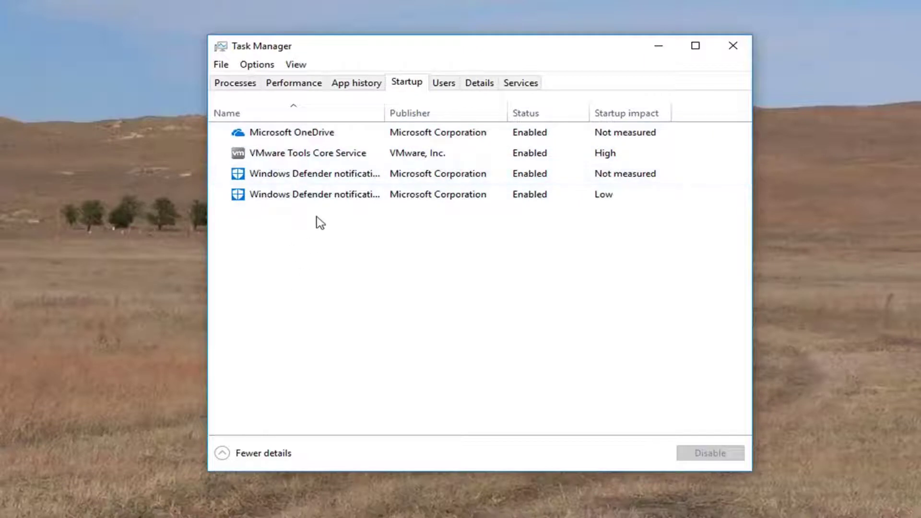
click(292, 138)
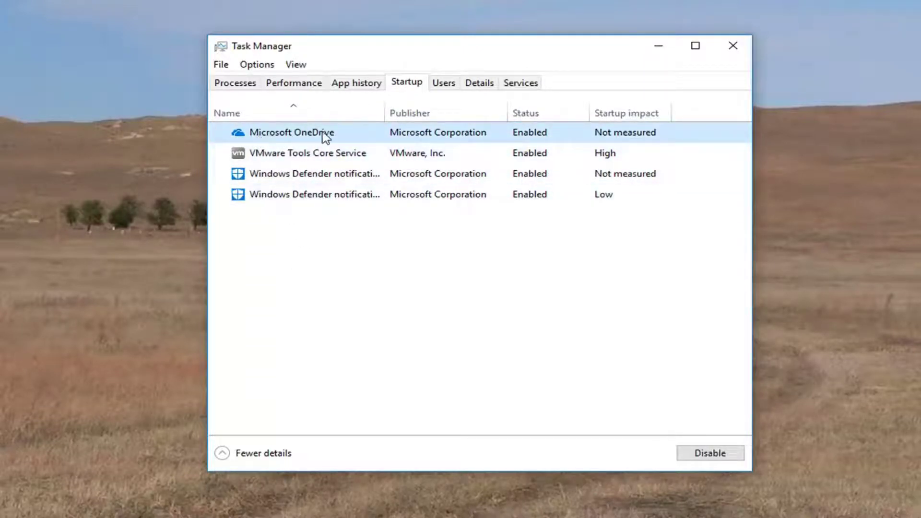
click(292, 157)
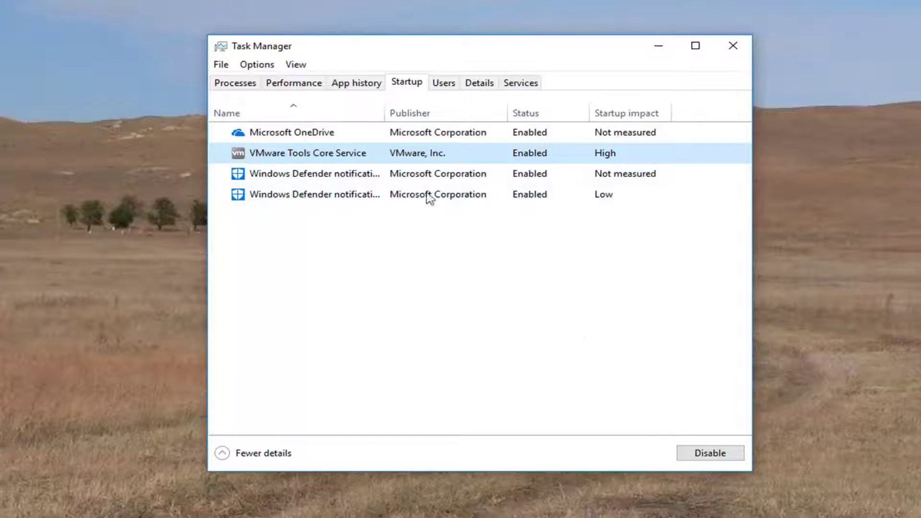
click(713, 456)
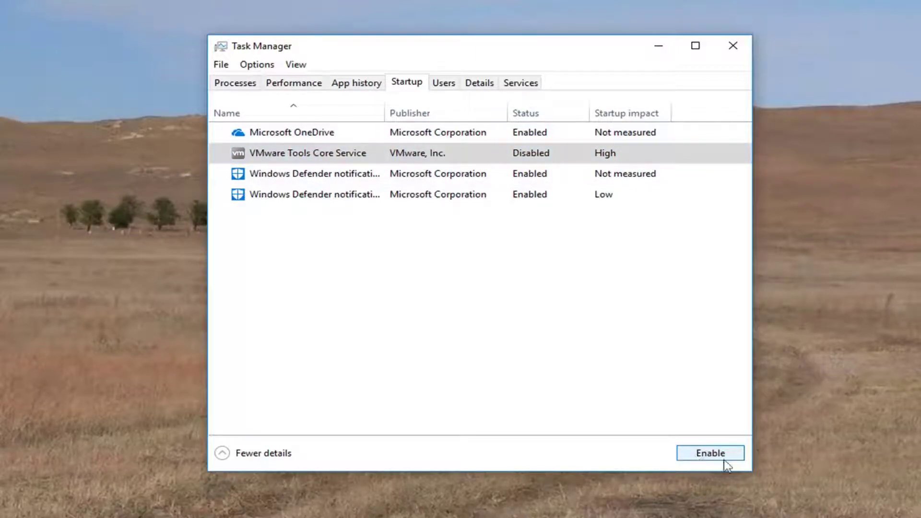
click(709, 458)
click(717, 457)
click(275, 139)
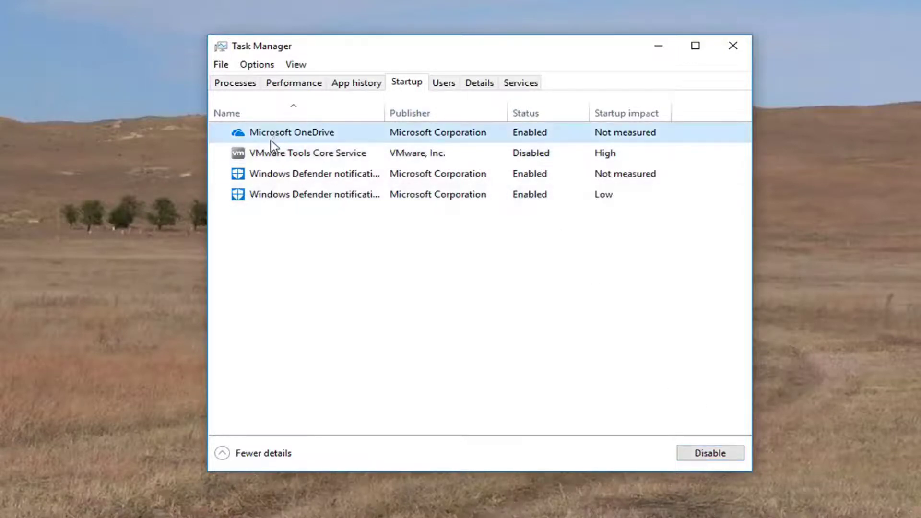
click(274, 155)
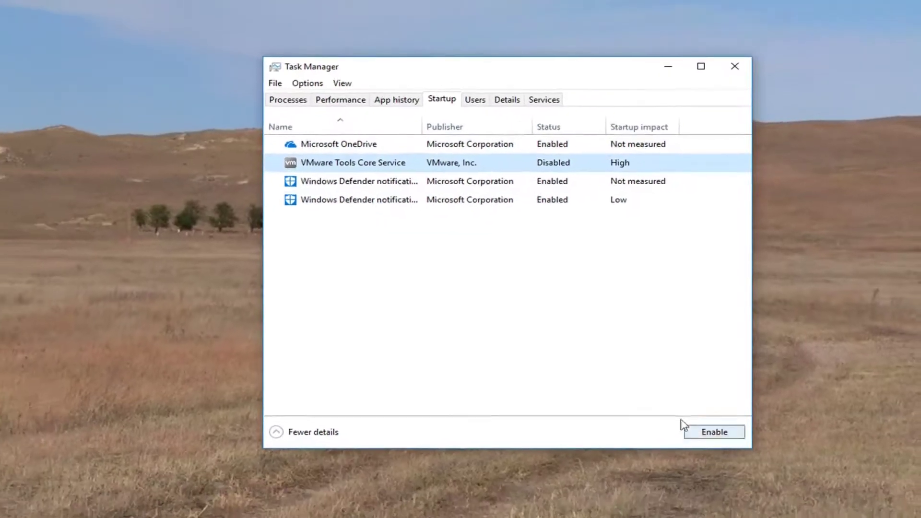
click(733, 45)
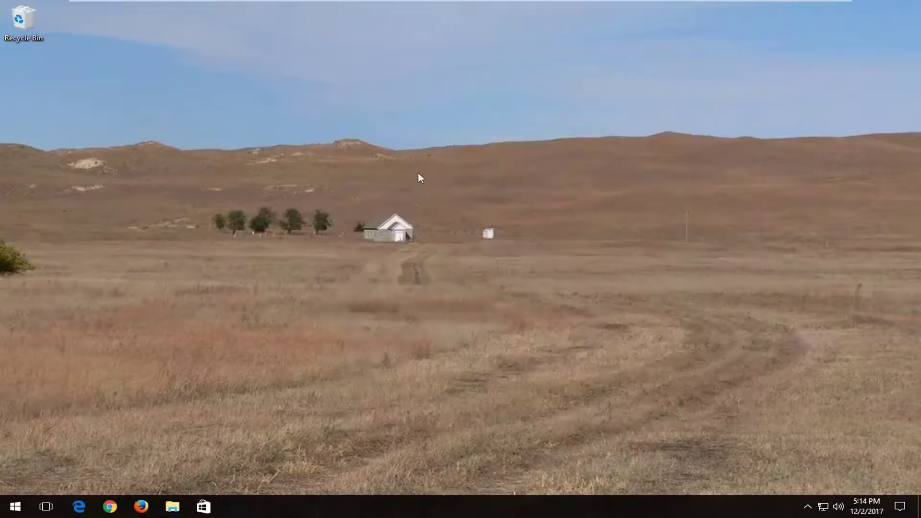
- Search Start for 'programs' and open the Add or remove programs best match
click(7, 509)
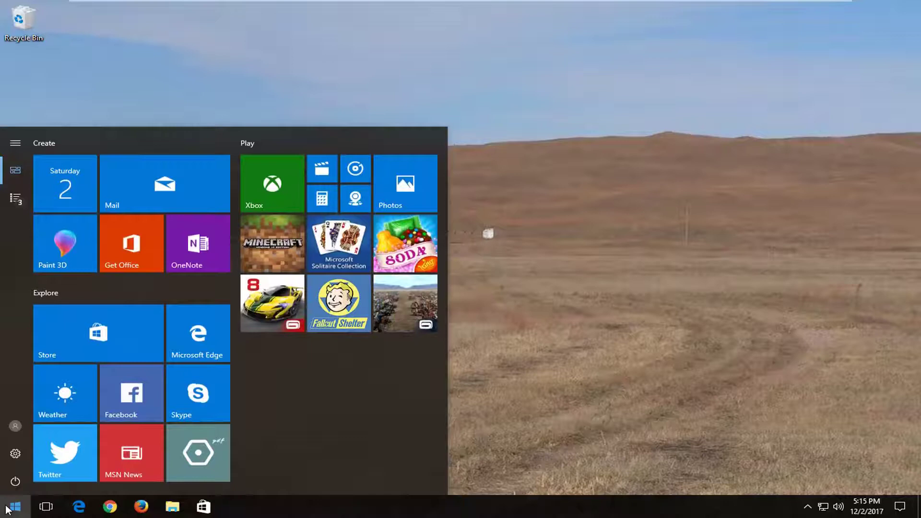
text(progra)
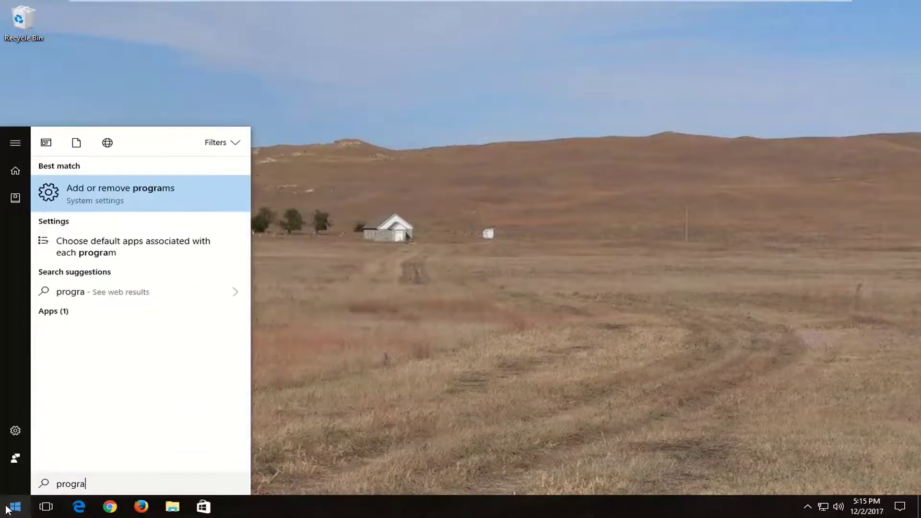
text(ms)
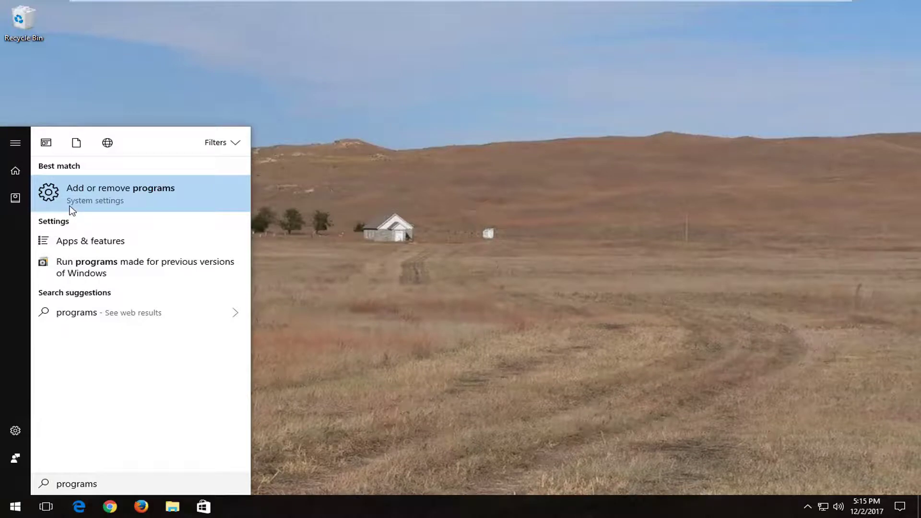
click(143, 194)
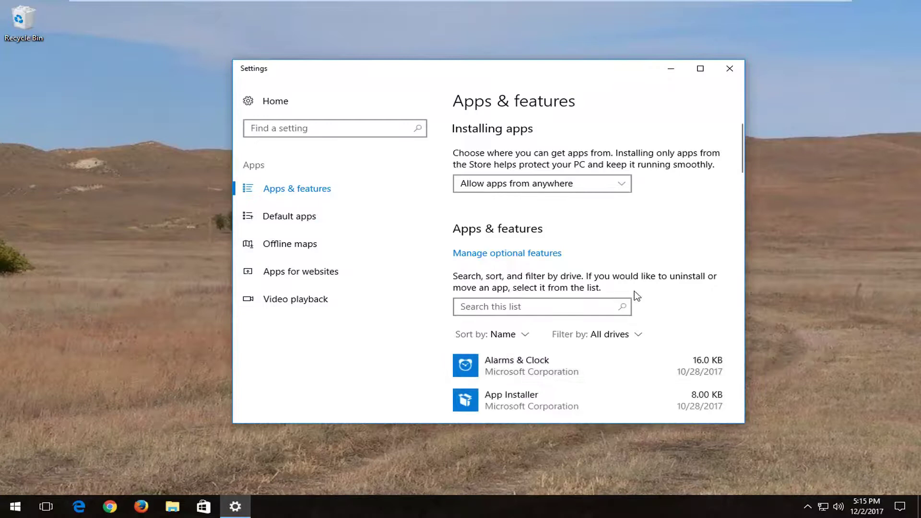
- Scroll the installed apps, expanding Alarms & Clock and App Installer to check their sizes
scroll(628, 294, down, 2)
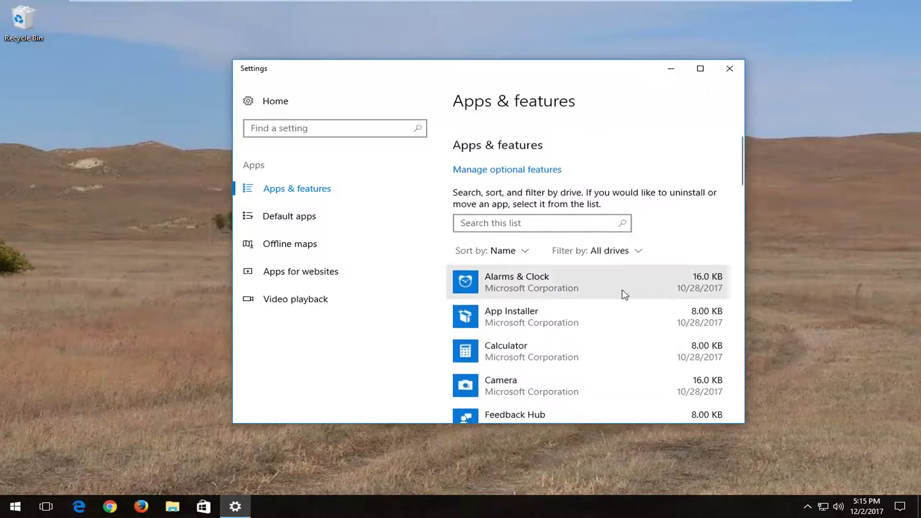
click(559, 281)
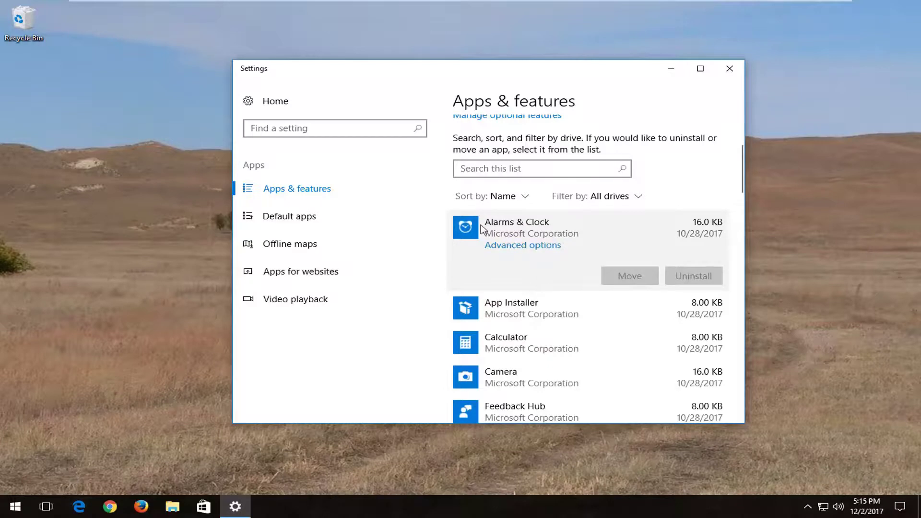
click(484, 310)
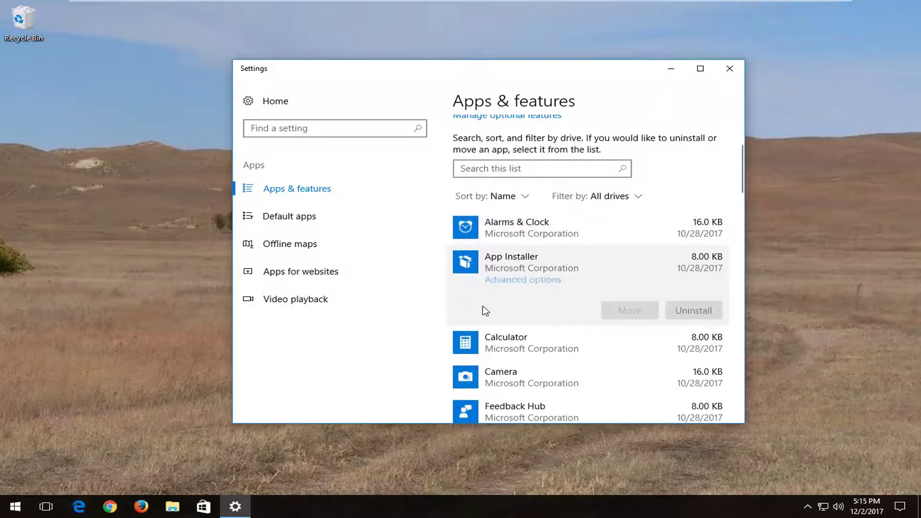
scroll(487, 318, down, 2)
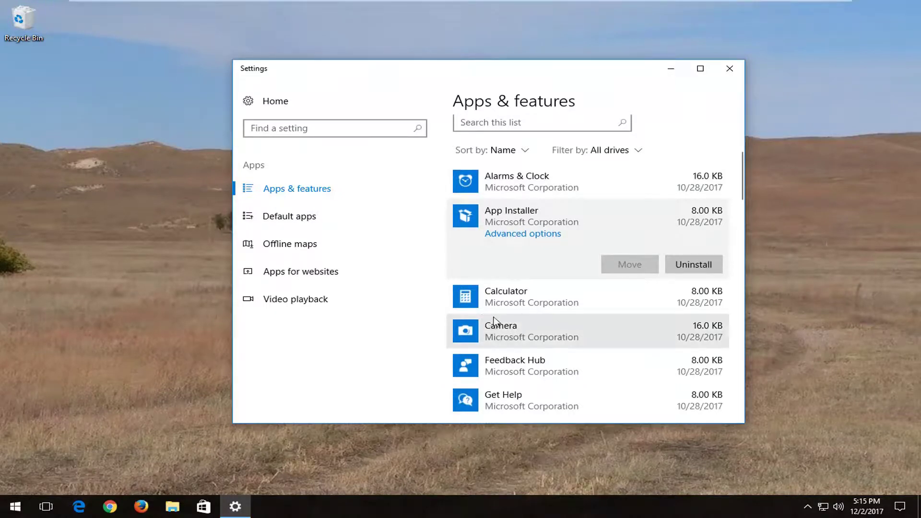
click(494, 321)
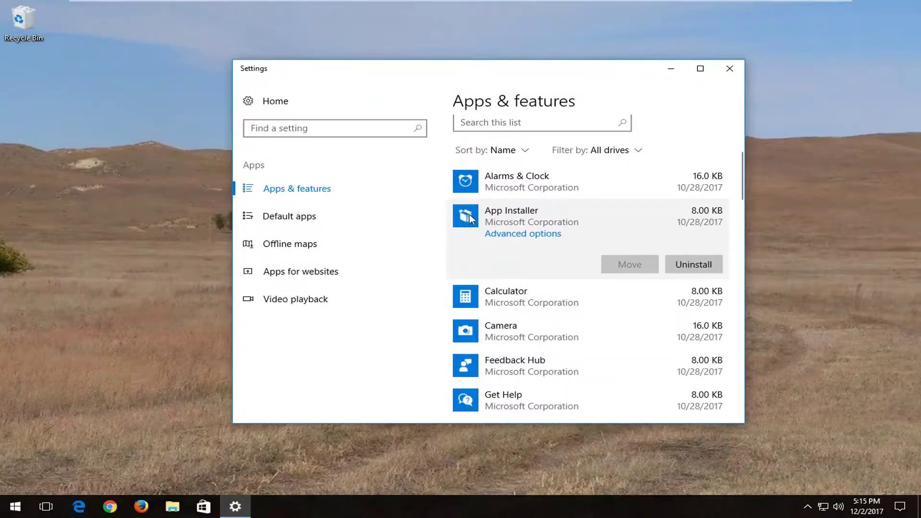
click(726, 69)
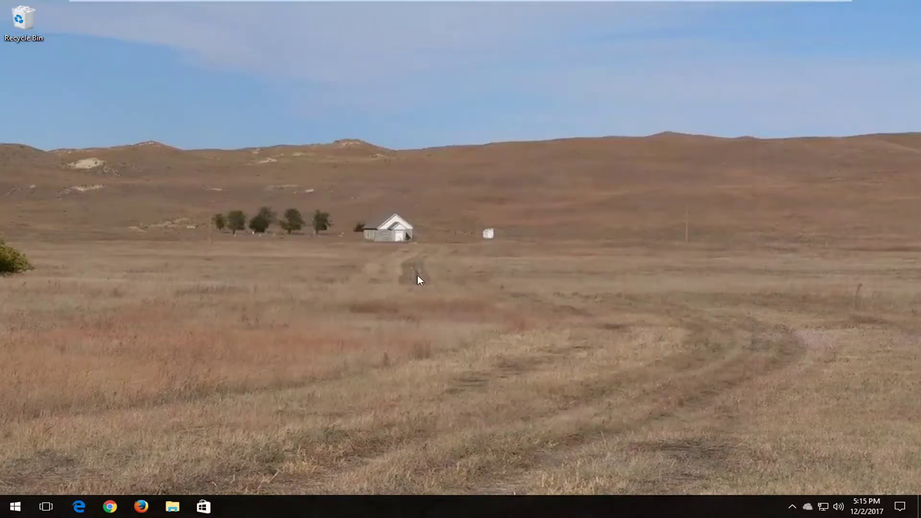